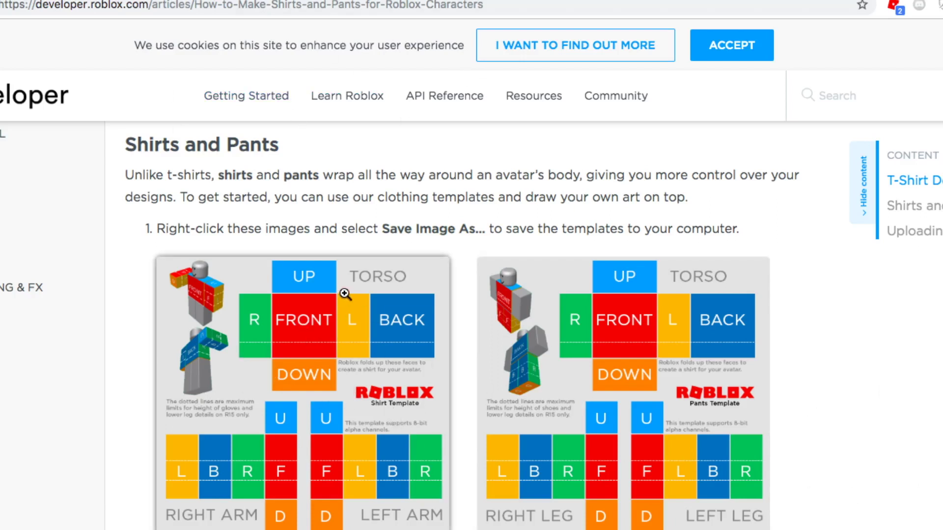
Scroll to the shirt template image and save it as Shirt Template.png in the Clothing Tutorial folder
scroll(479, 275, "down", 2)
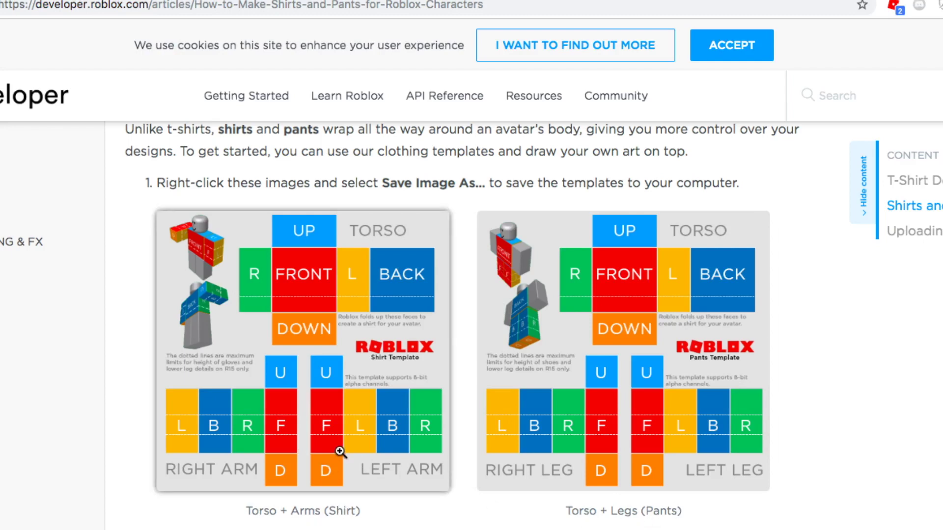
scroll(341, 448, "down", 1)
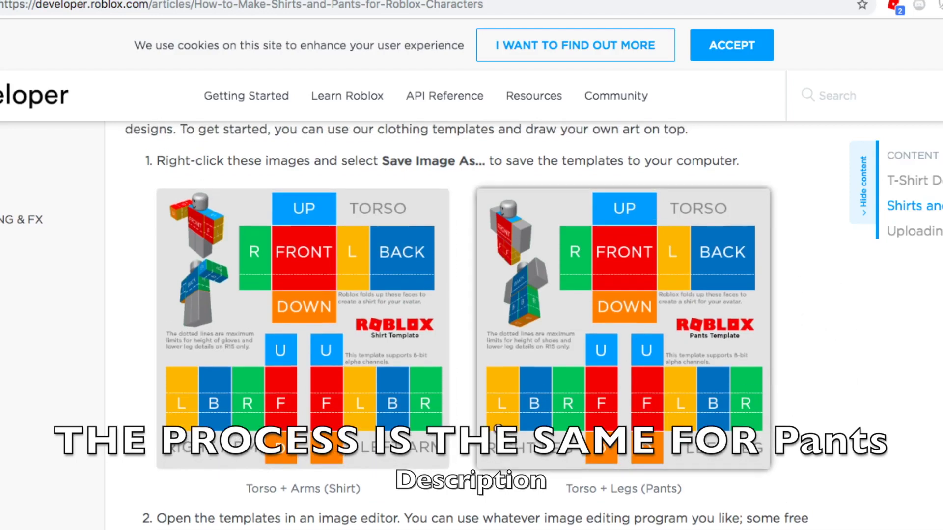
scroll(335, 498, "down", 1)
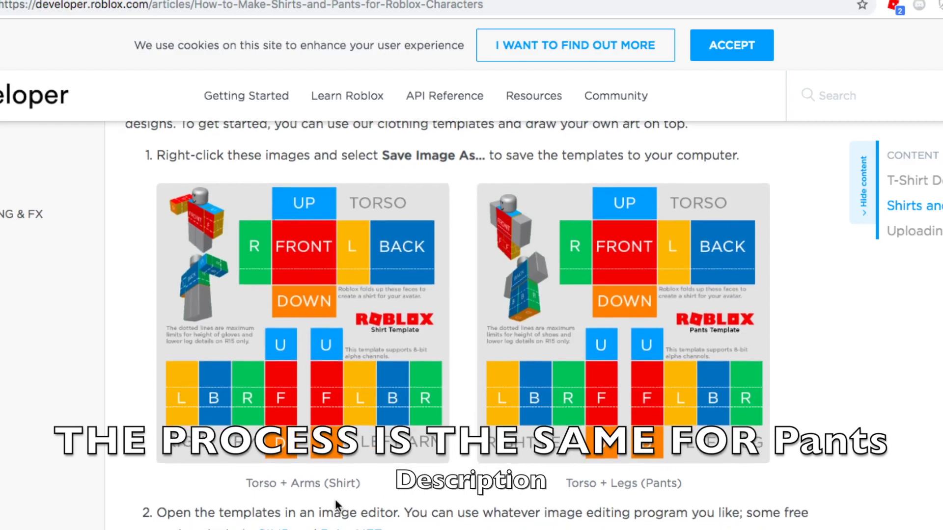
right_click(294, 281)
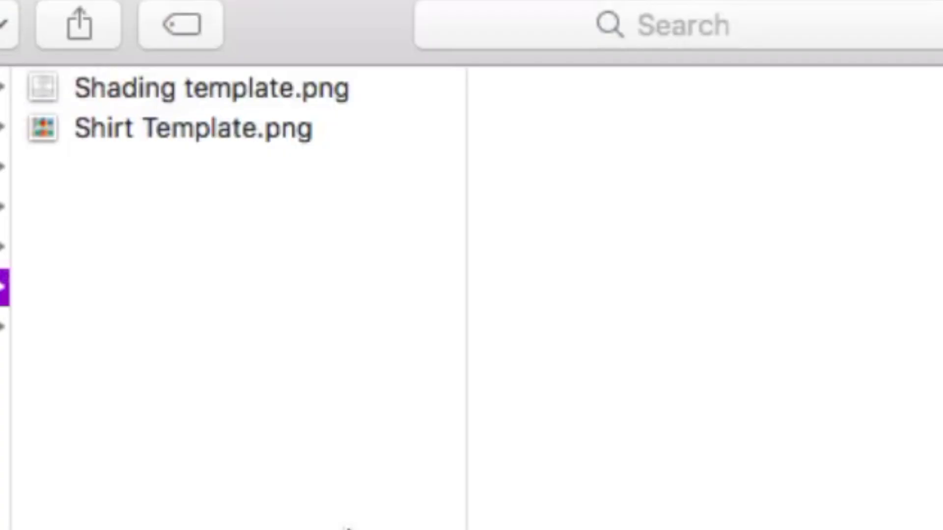
Open Shirt Template.png from Finder with Photoshop
left_click(290, 127)
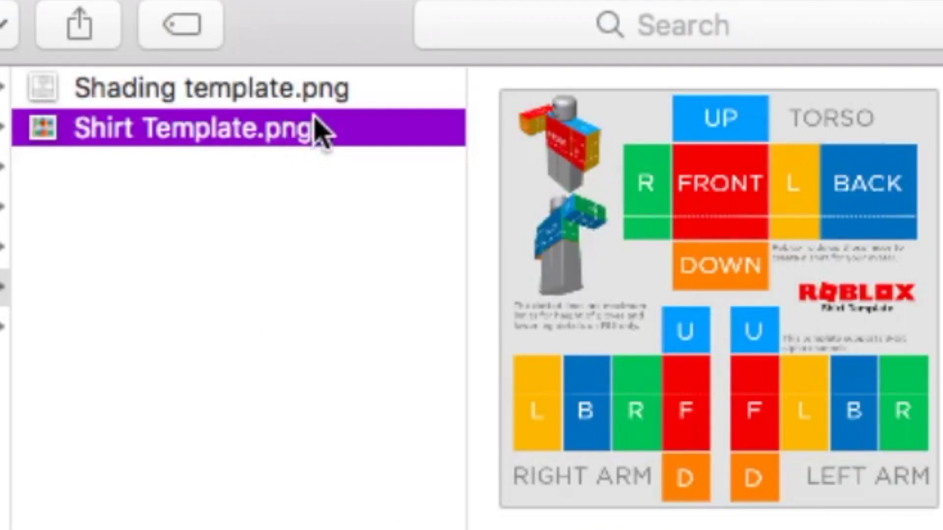
right_click(312, 123)
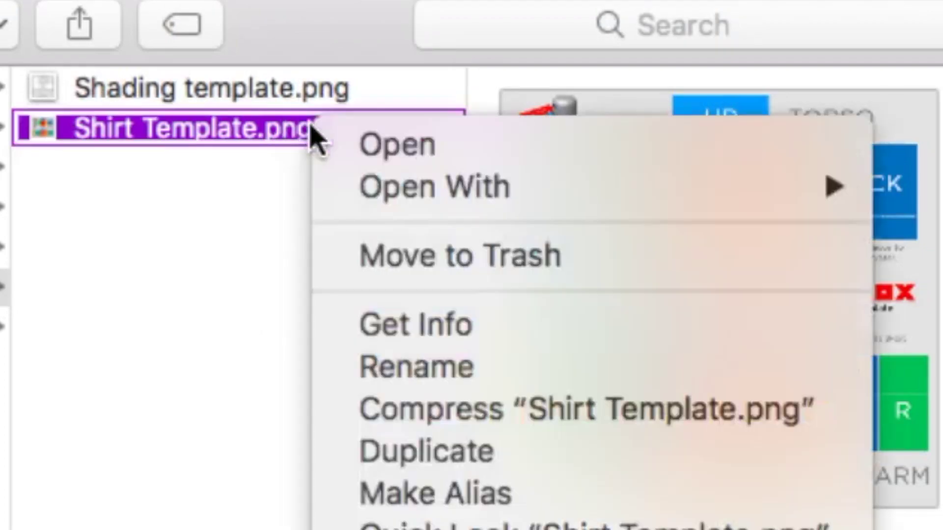
mouse_move(385, 193)
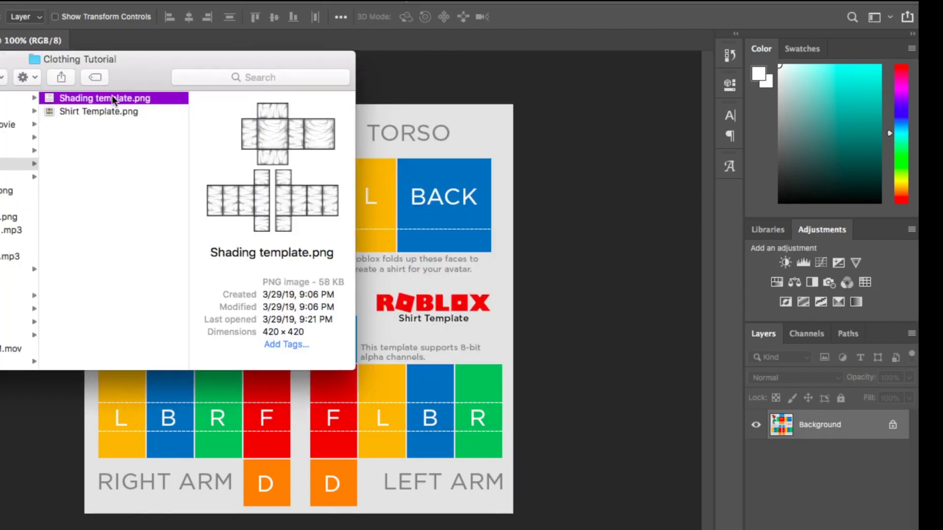
Place Shading template.png on the shirt canvas and scale it to about 134.66% over the template
mouse_move(104, 98)
left_mouse_down()
mouse_move(453, 264)
mouse_move(457, 384)
mouse_move(459, 359)
mouse_move(435, 393)
mouse_move(418, 462)
left_mouse_up()
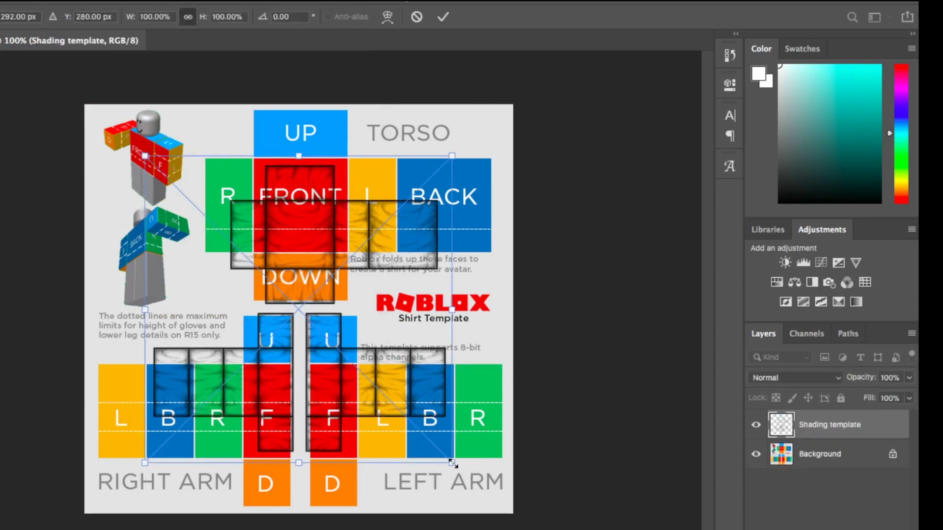
left_click_drag(452, 463, 561, 528)
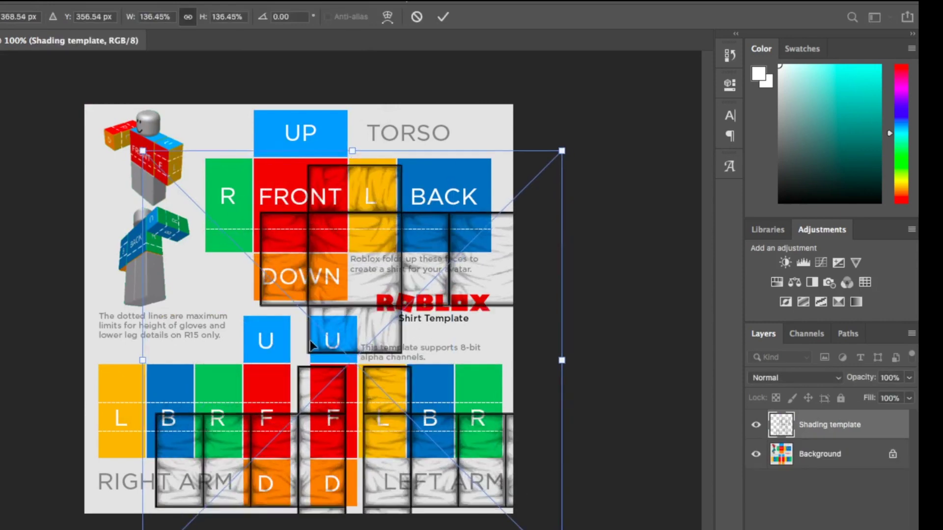
mouse_move(369, 447)
left_mouse_down()
mouse_move(312, 355)
mouse_move(311, 382)
left_mouse_up()
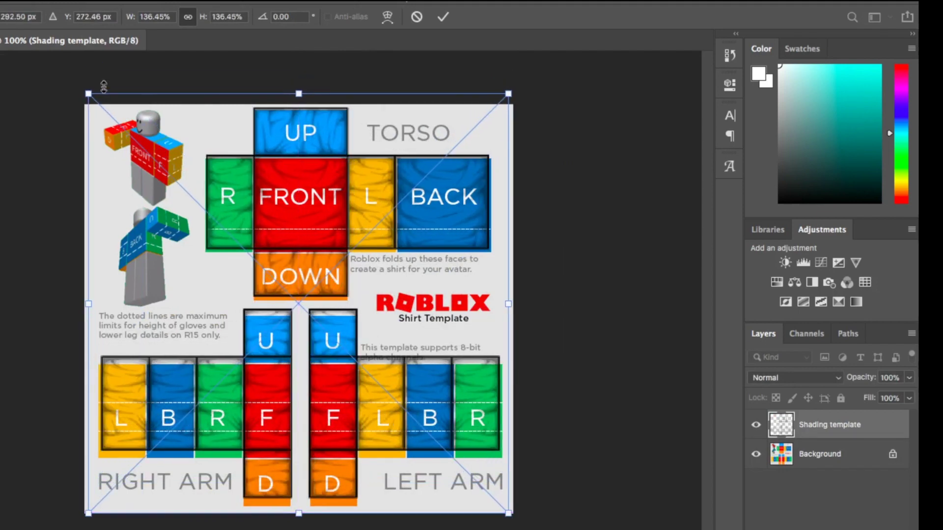
left_click_drag(89, 94, 92, 100)
left_click_drag(164, 153, 158, 148)
Nudge the shading overlay until its torso and arm boxes line up, then commit the transform
key("Left")
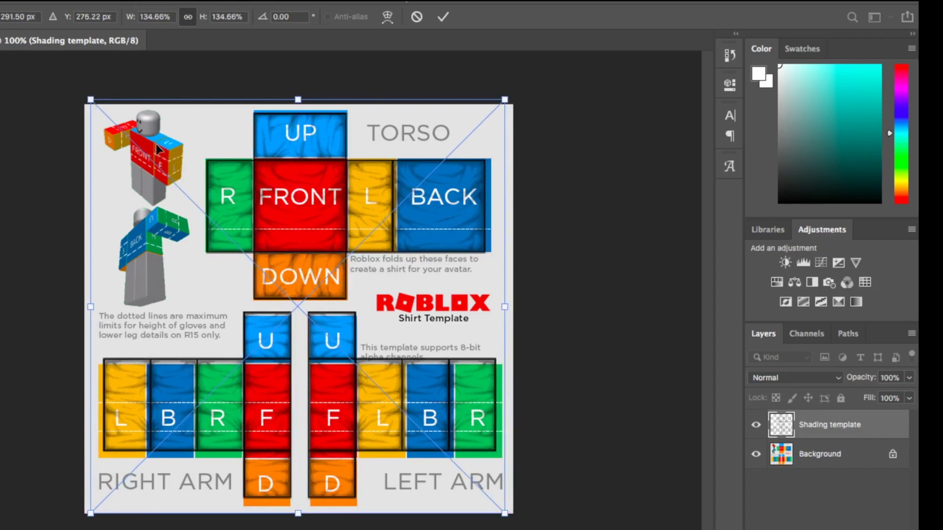
key("Up")
key("Up")
key("Up")
key("Right")
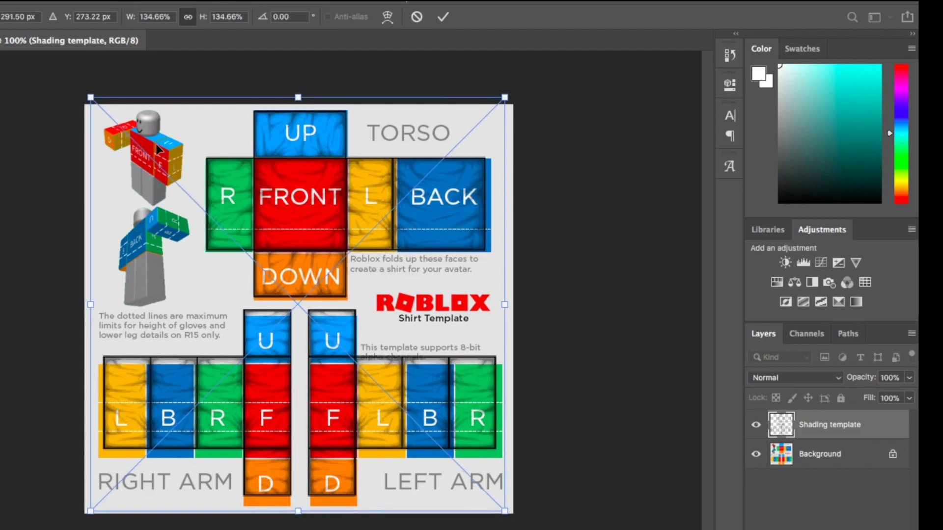
key("Right")
key("Right")
key("Right")
key("Right")
key("Right")
key("Right")
key("Right")
key("Right")
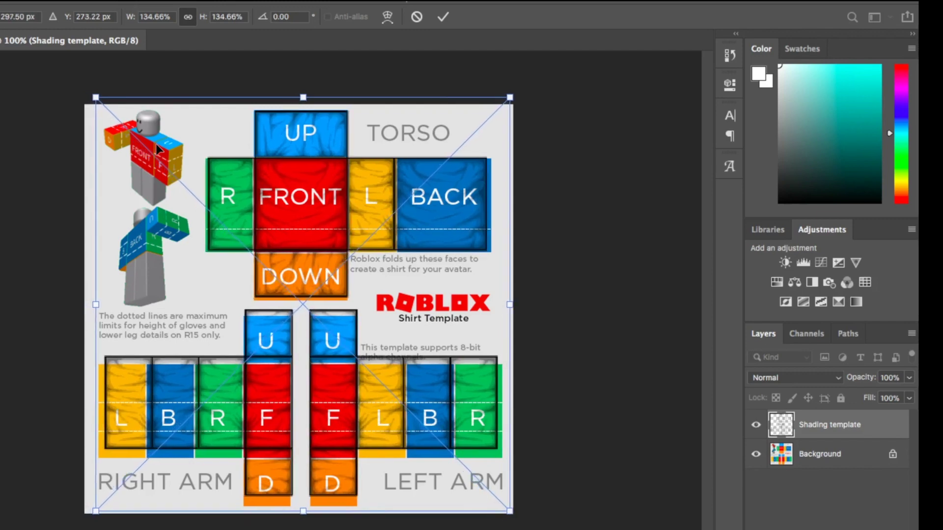
key("Left")
key("Left")
key("Down")
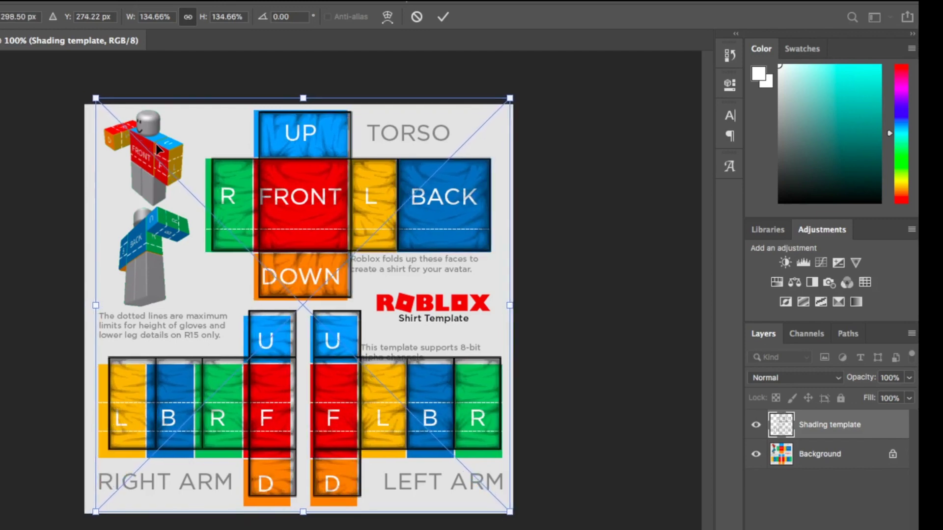
key("Left")
key("Left")
key("Left")
key("Down")
key("Down")
key("Down")
key("Down")
key("Down")
key("Down")
key("Down")
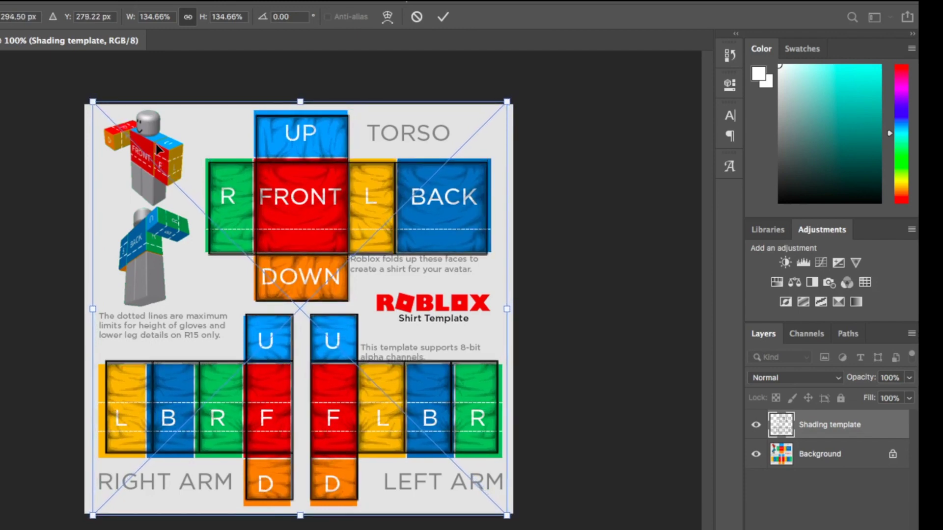
key("Left")
key("Left")
key("Down")
key("Down")
key("Down")
key("Down")
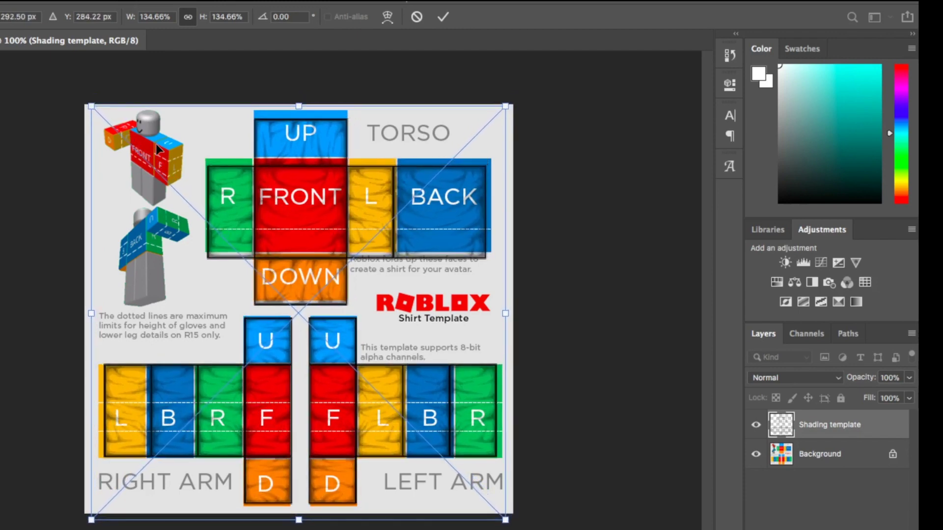
key("Return")
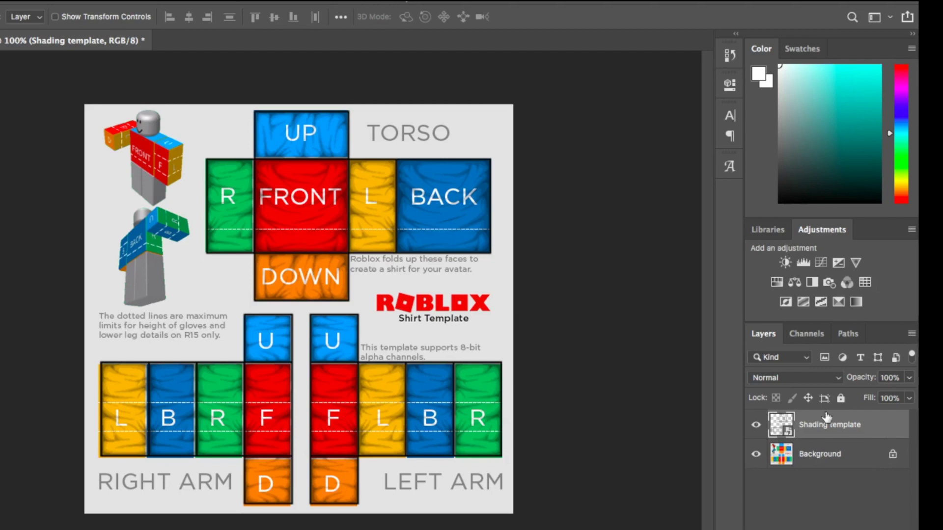
Unlock the Background into Layer 0 so it sits beneath the Shading template layer
mouse_move(835, 437)
left_mouse_down()
mouse_move(830, 510)
mouse_move(829, 443)
mouse_move(863, 467)
mouse_move(847, 459)
mouse_move(843, 422)
left_mouse_up()
left_click(892, 455)
key("g")
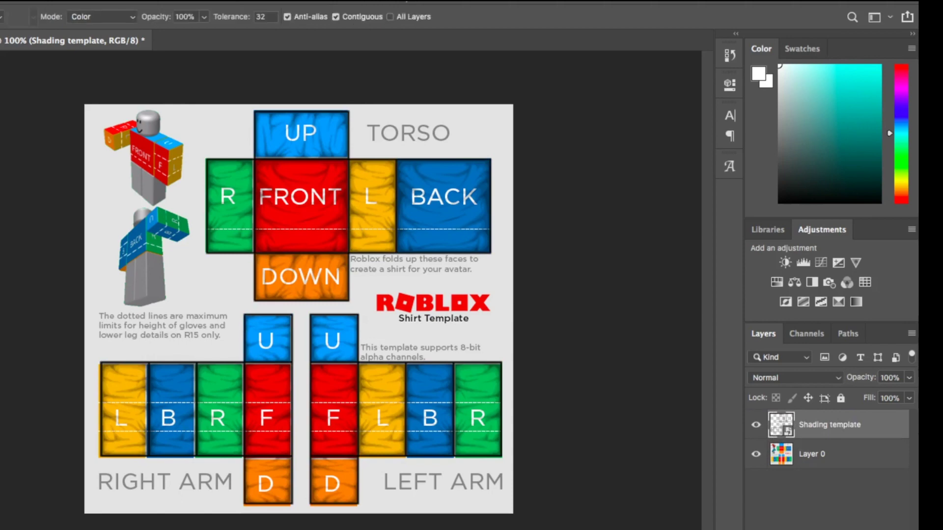
key("u")
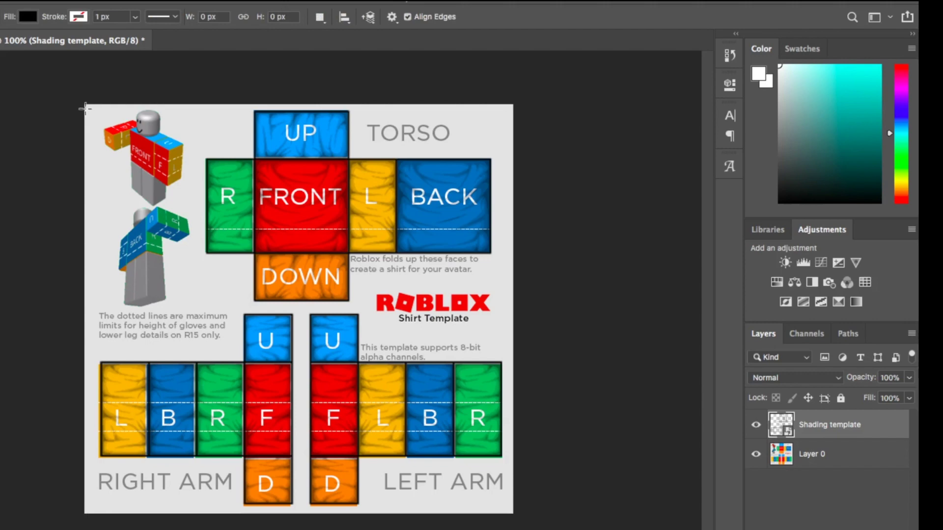
Draw Rectangle 1 covering the whole canvas and move Shading template above it
left_click_drag(84, 106, 515, 528)
left_click_drag(511, 518, 512, 514)
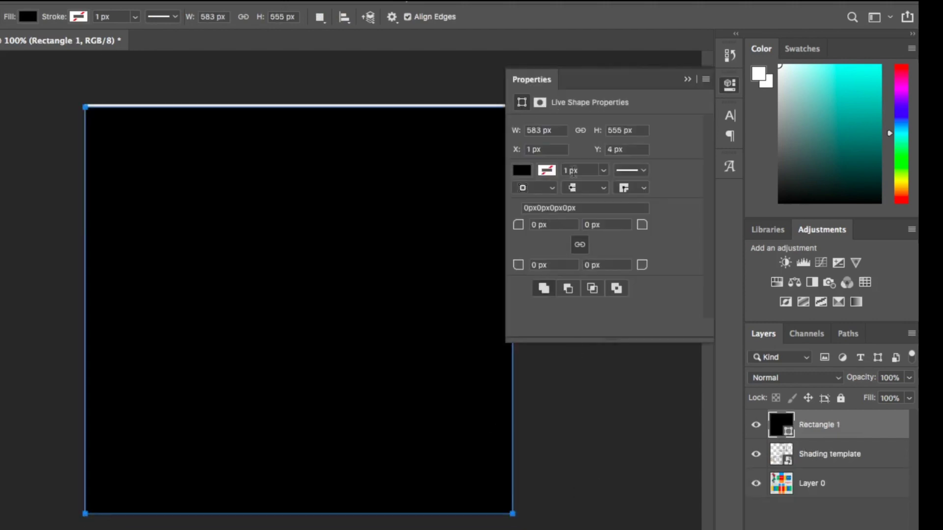
mouse_move(829, 459)
left_mouse_down()
mouse_move(826, 410)
mouse_move(829, 418)
left_mouse_up()
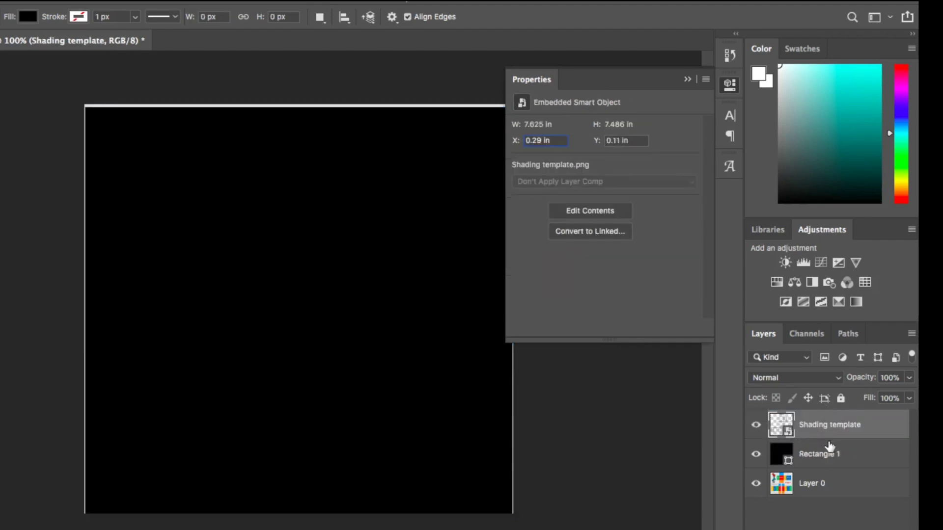
Give Rectangle 1 a bright green fill
left_click(815, 460)
left_click(522, 170)
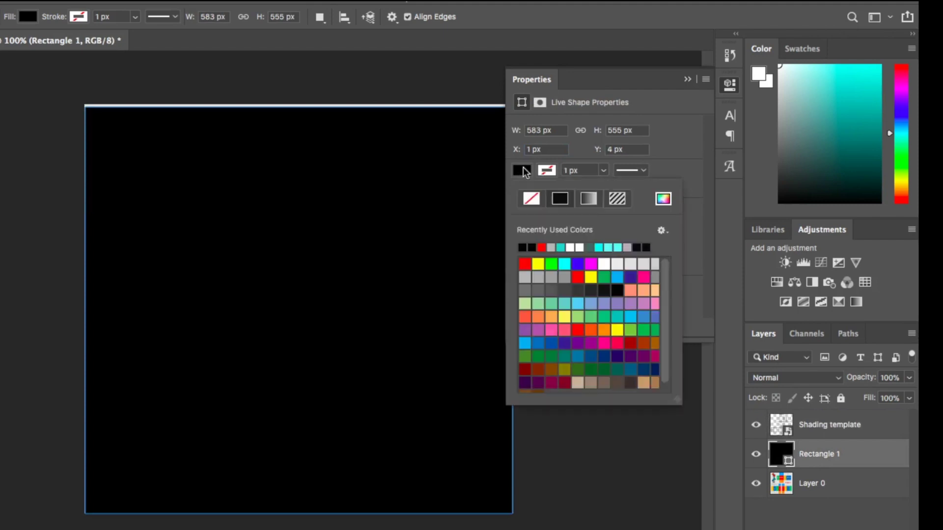
left_click(552, 265)
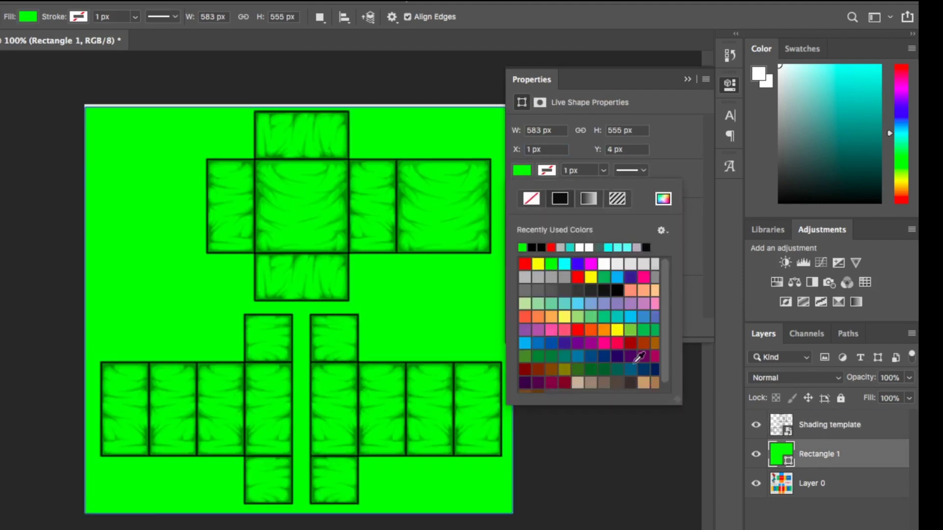
key("Return")
key("v")
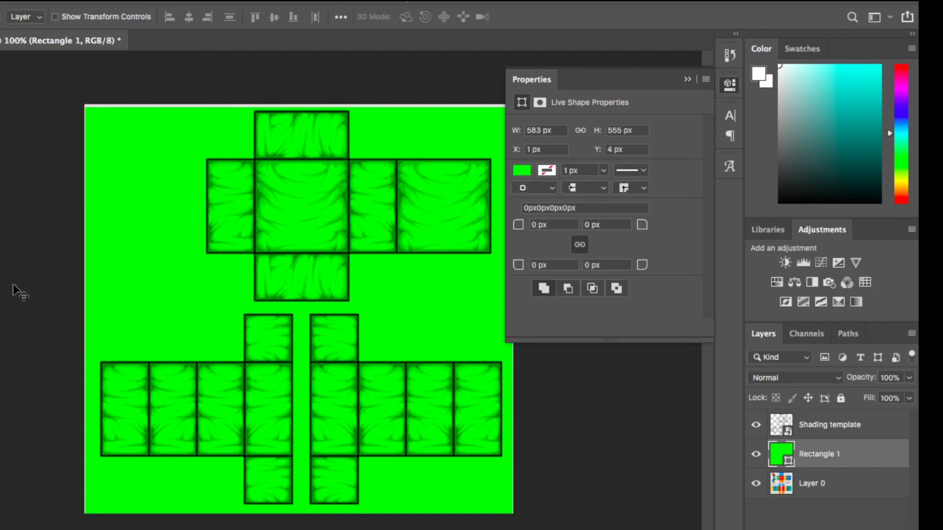
Try cyan, green, red, grey and magenta swatches, then settle on a yellow fill for Rectangle 1
left_click(526, 171)
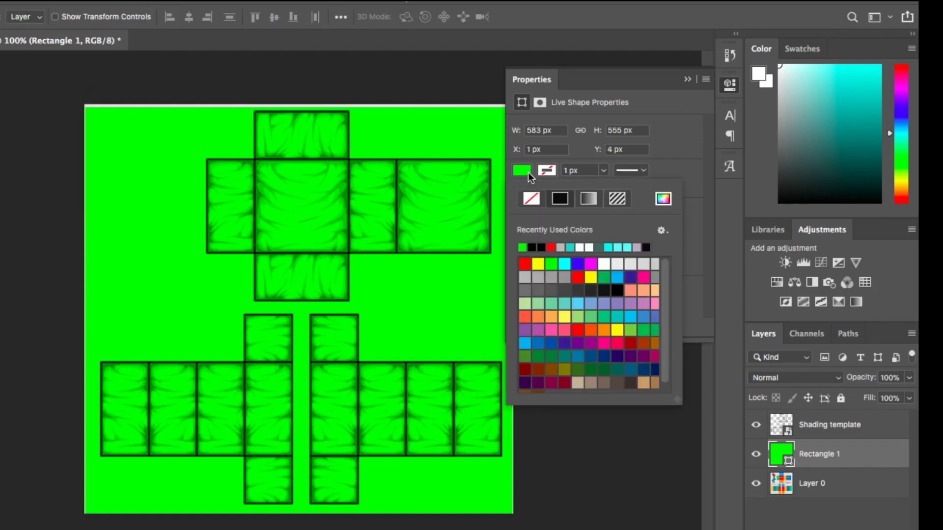
left_click(564, 264)
left_click(550, 265)
left_click(525, 265)
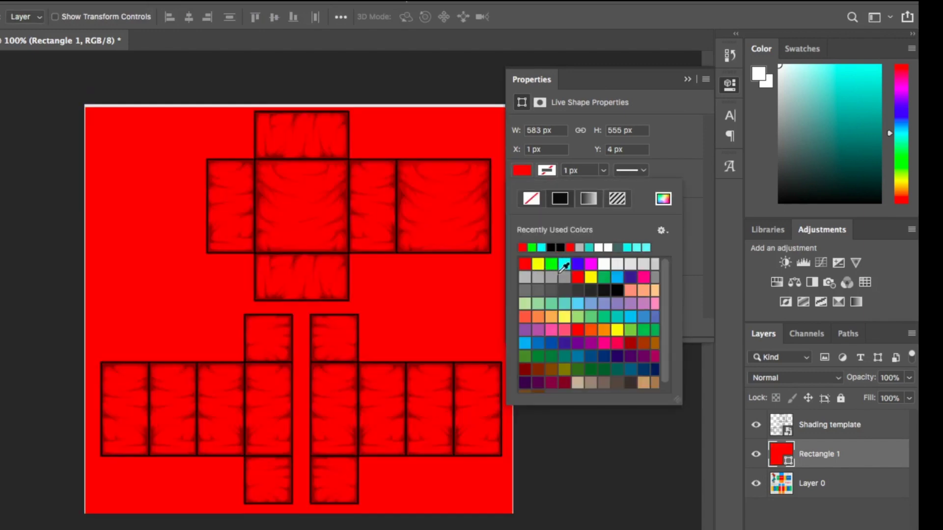
left_click(601, 292)
left_click(591, 289)
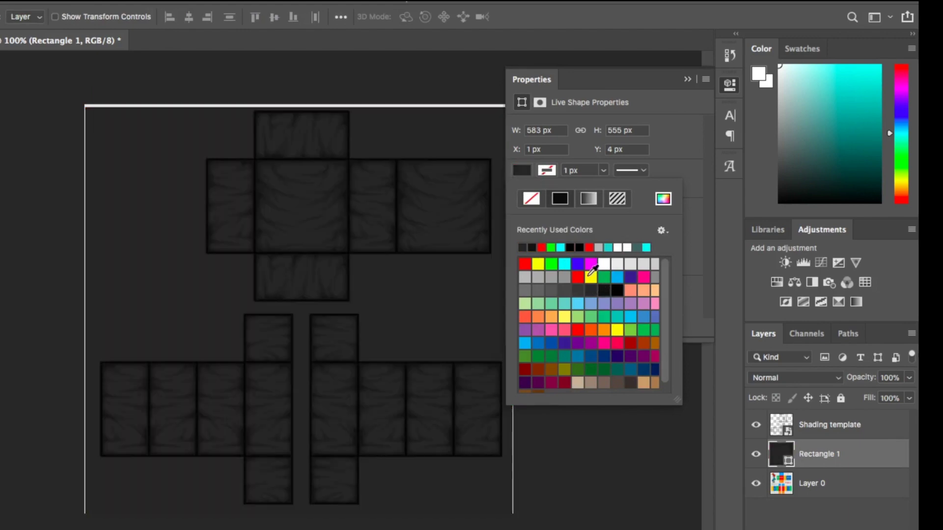
left_click(591, 264)
left_click(526, 264)
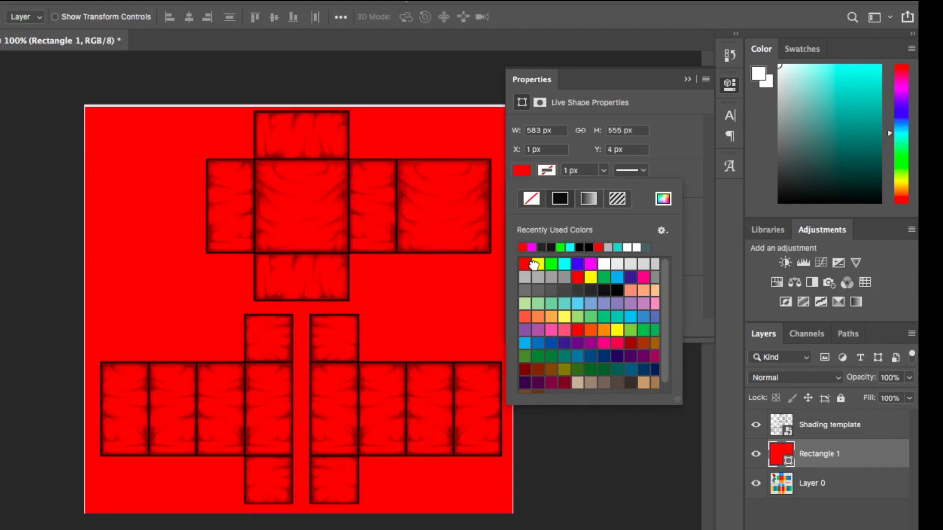
left_click(537, 264)
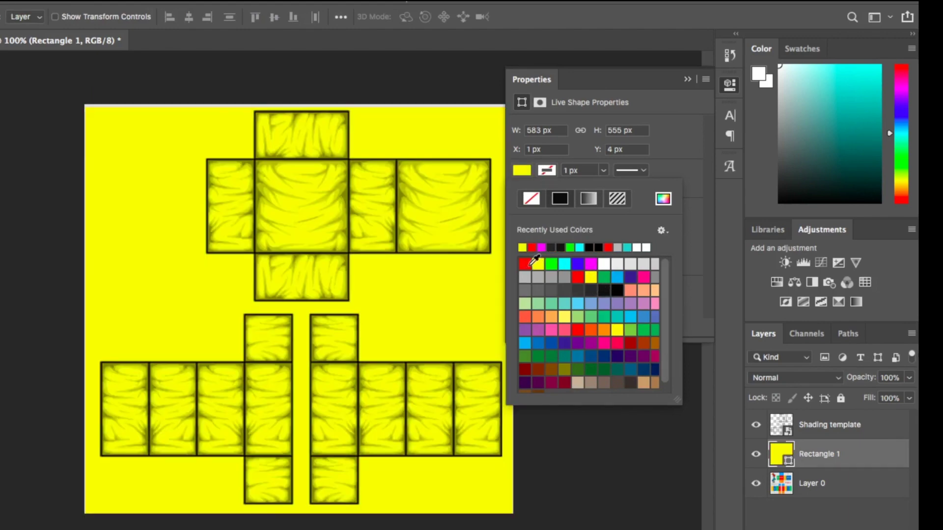
left_click(687, 79)
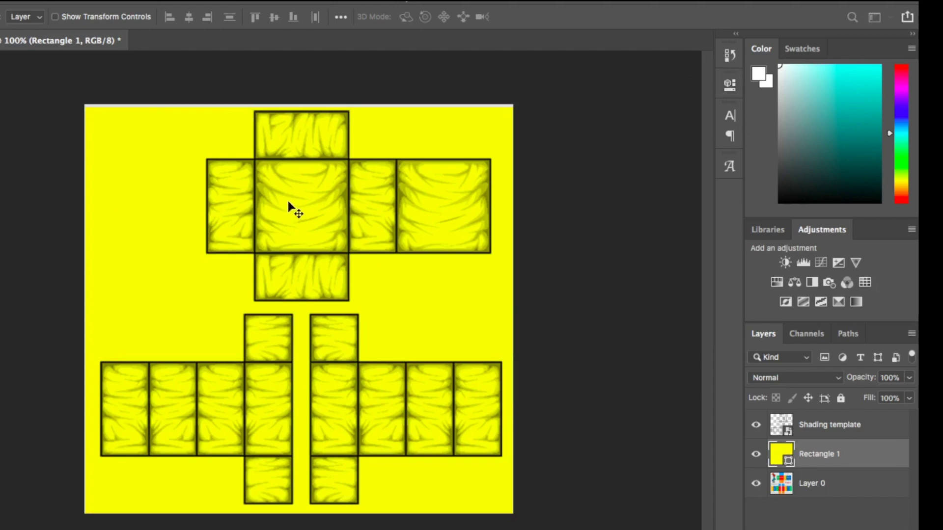
Add black 30 pt 'Hello' text near the top of the front torso square
key("t")
left_click(282, 207)
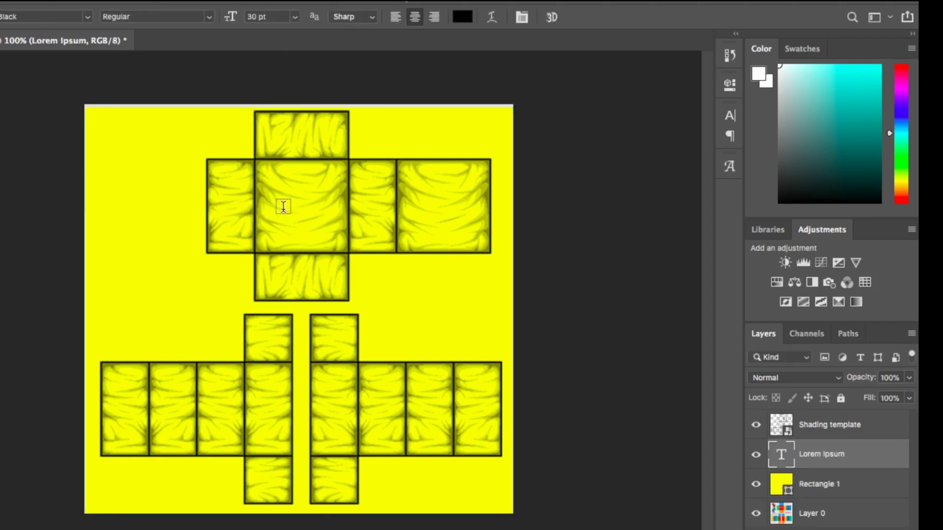
left_click(284, 207)
key("BackSpace")
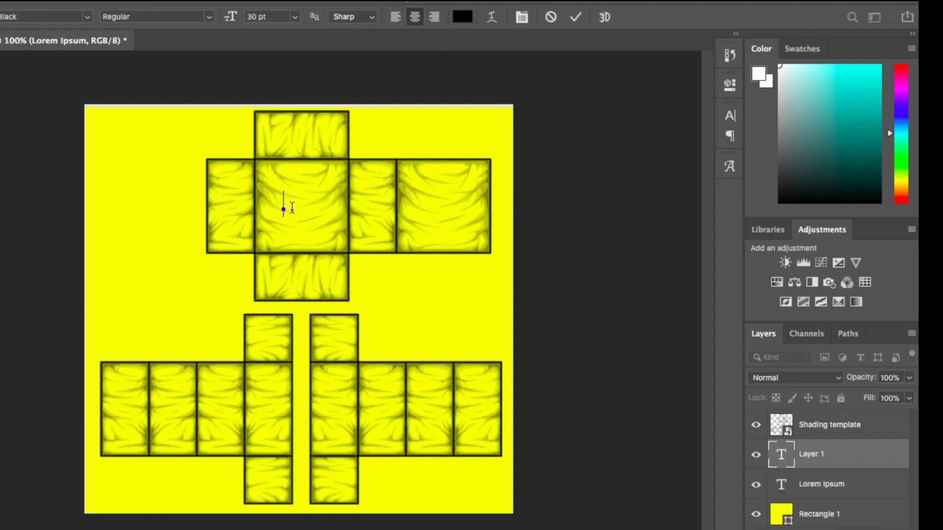
type("Hello")
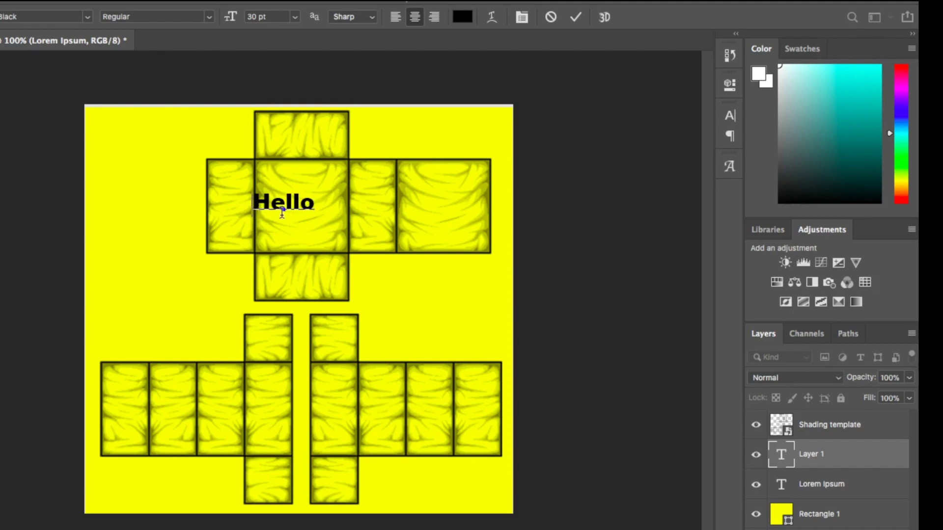
left_click_drag(309, 205, 325, 181)
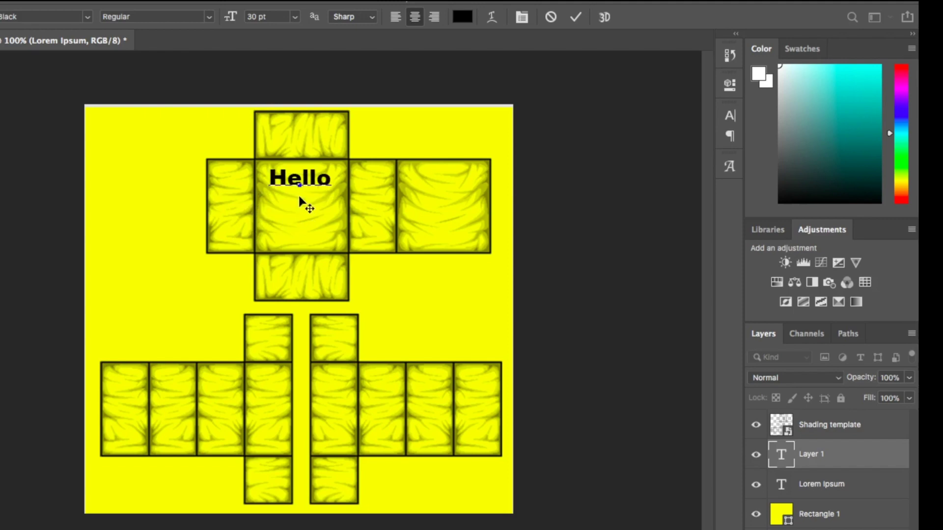